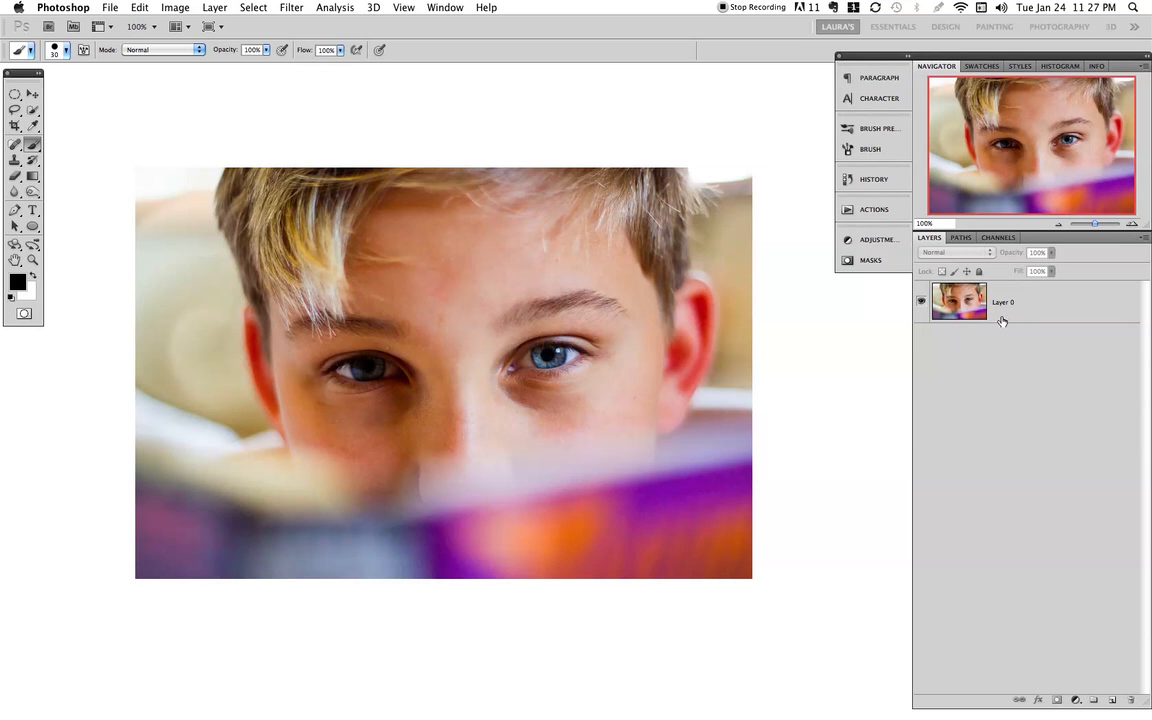
# - Add an empty layer above the photo and sample the light skin beside the brighter eye (#e4baa2) as the foreground color
pyautogui.click(1113, 701)
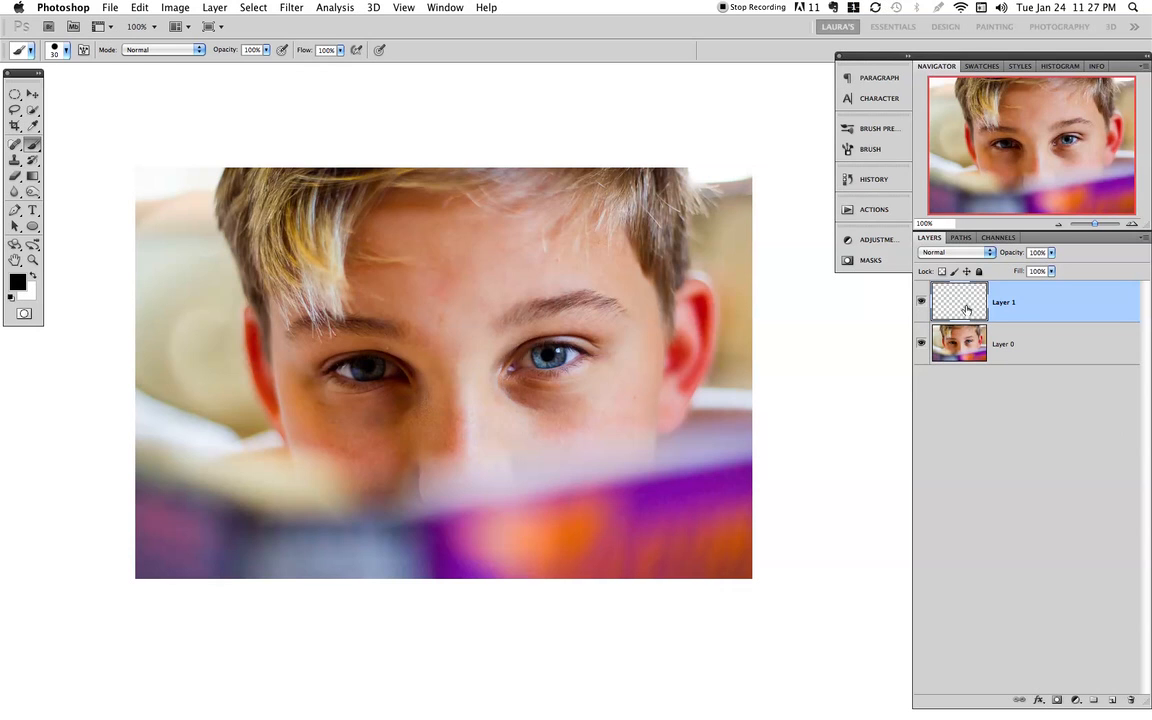
pyautogui.click(36, 146)
pyautogui.click(85, 140)
pyautogui.click(18, 283)
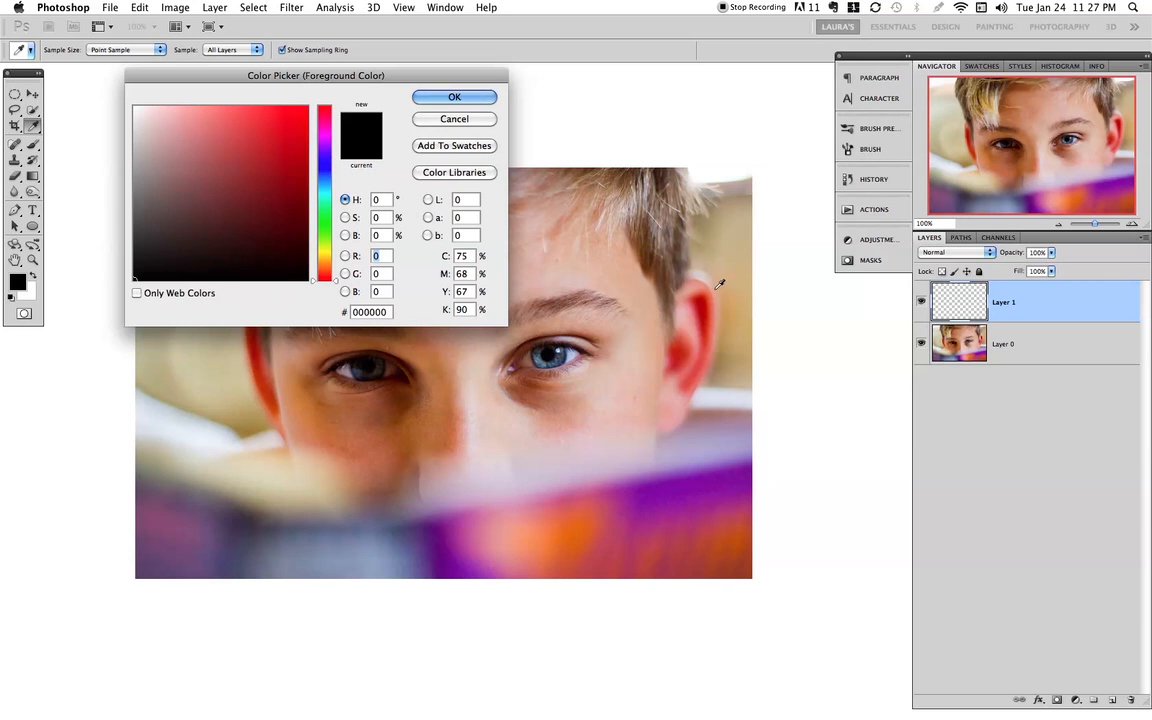
pyautogui.moveTo(326, 75); pyautogui.dragTo(280, 68)
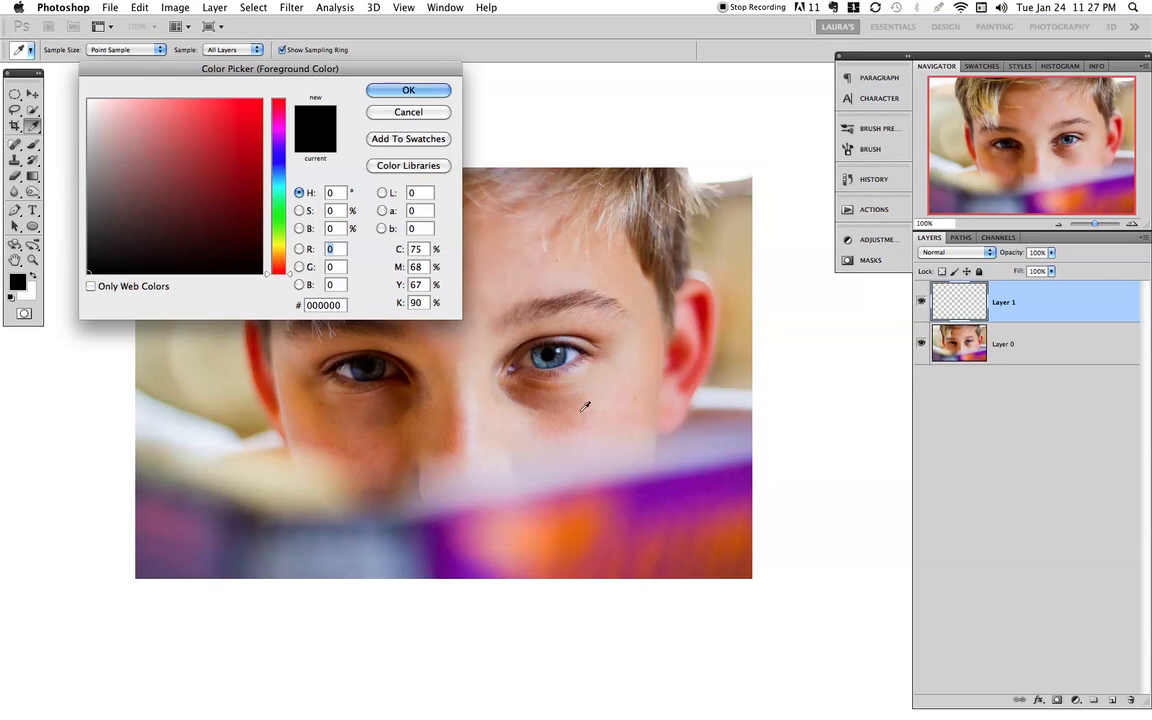
pyautogui.click(658, 356)
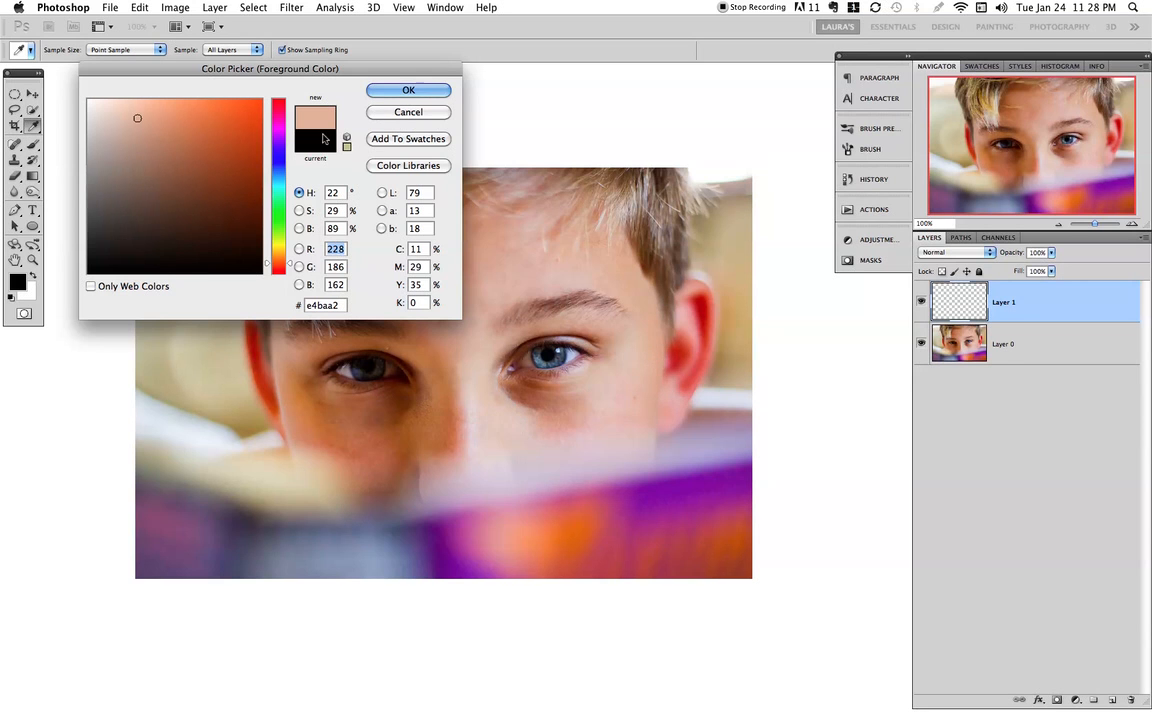
pyautogui.click(421, 91)
pyautogui.press('b')
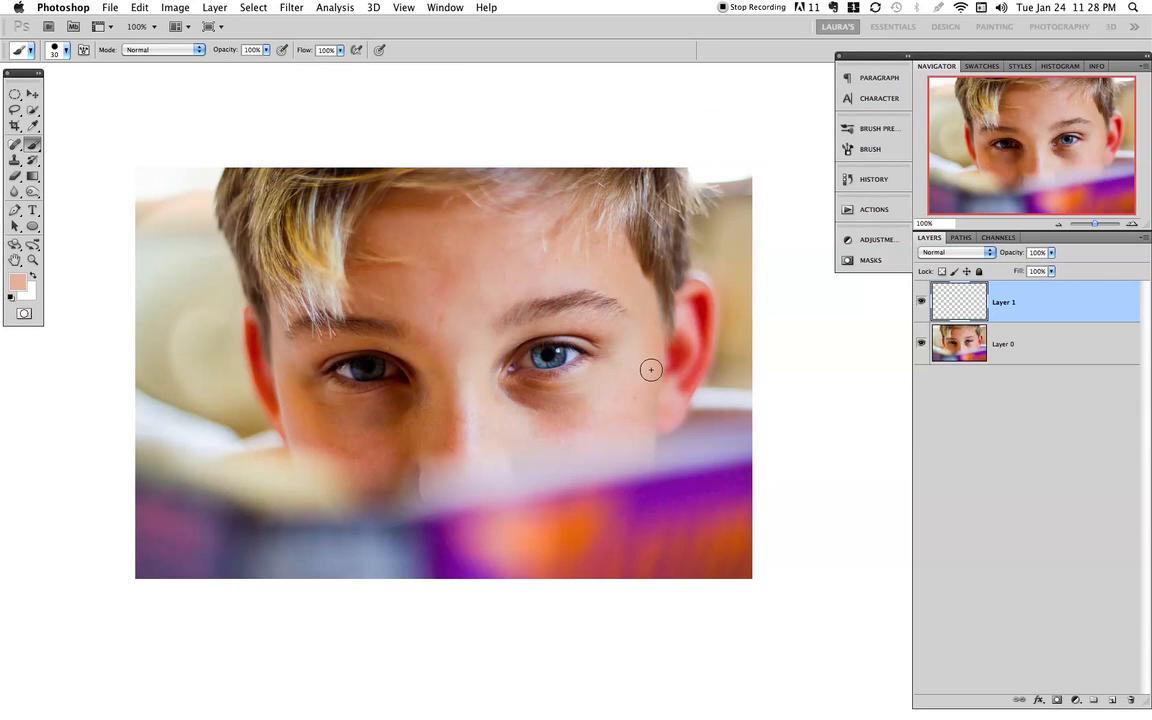
# - Configure the Brush tool with a soft edge, Screen blending mode and 12% opacity for painting on Layer 1
pyautogui.click(66, 50)
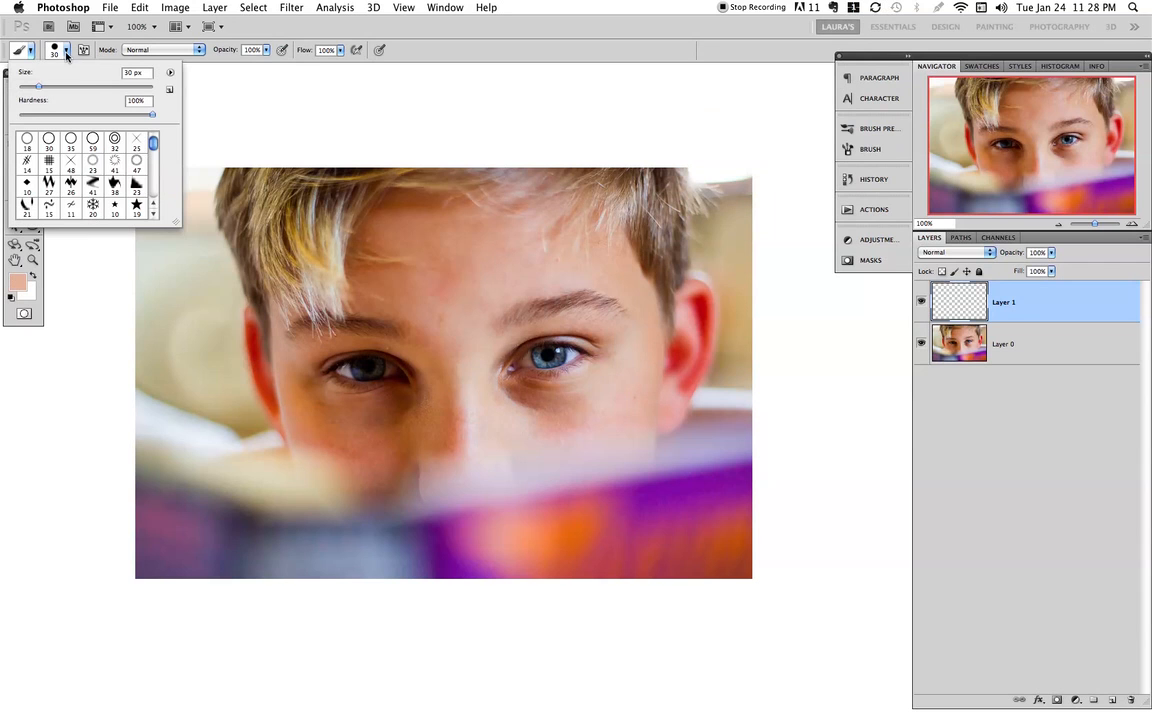
pyautogui.moveTo(152, 116); pyautogui.dragTo(17, 116)
pyautogui.click(199, 50)
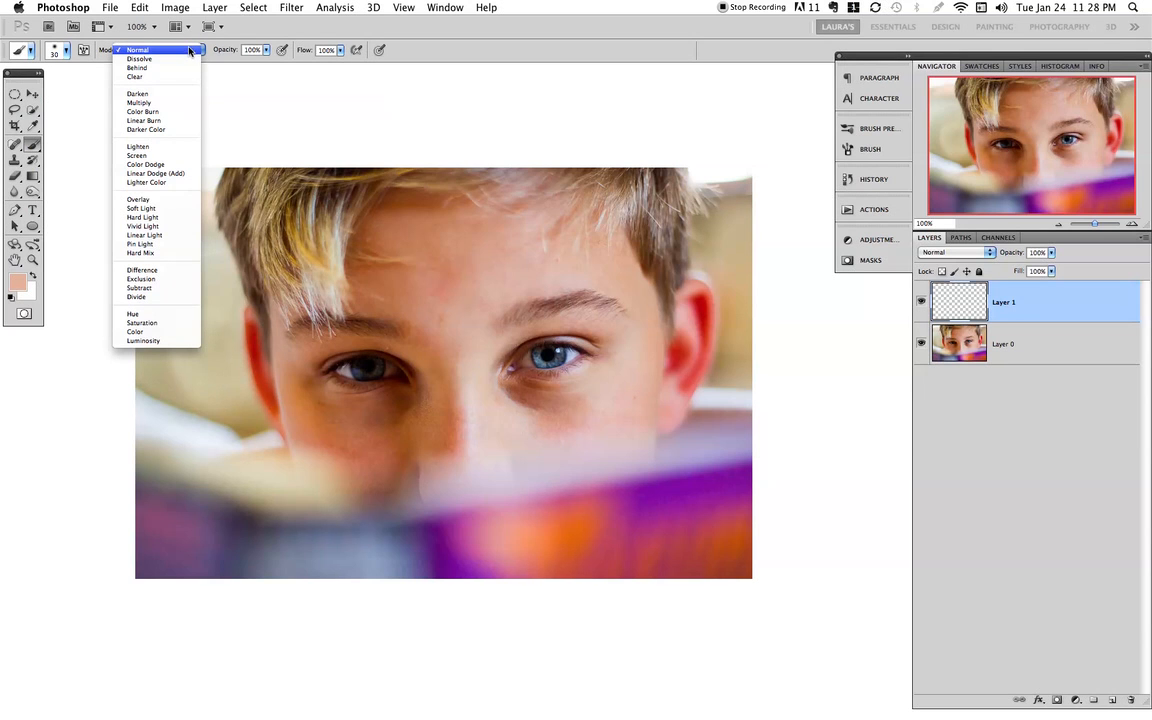
pyautogui.click(148, 156)
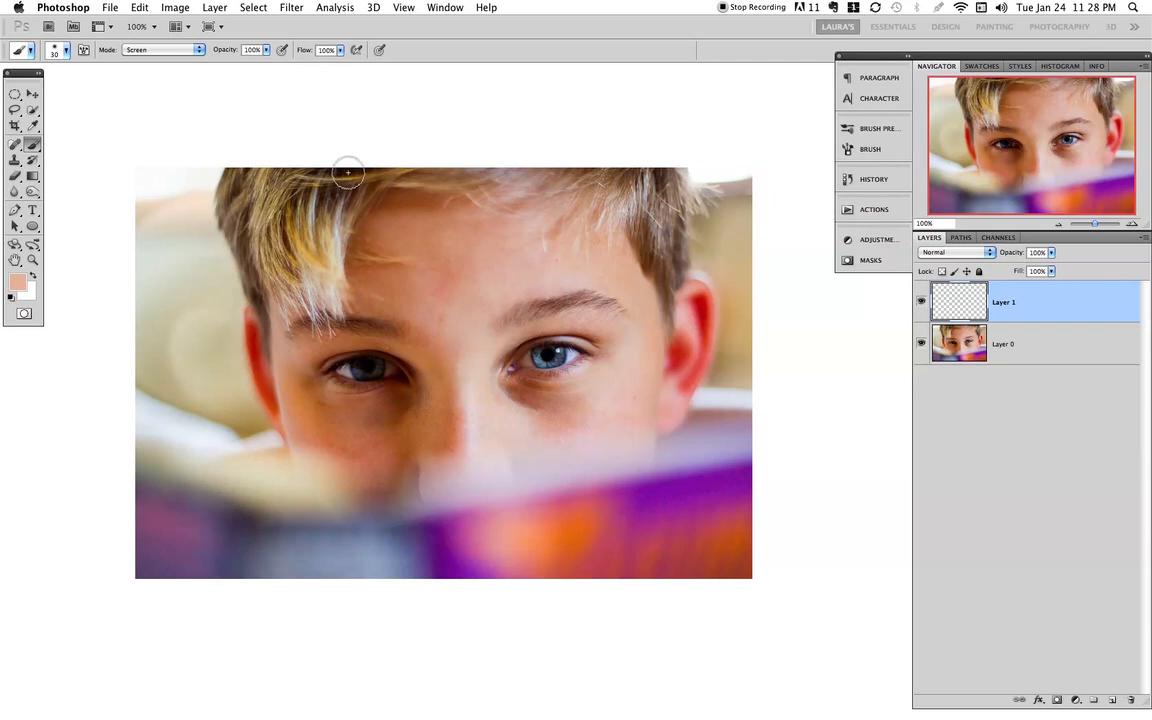
pyautogui.click(266, 51)
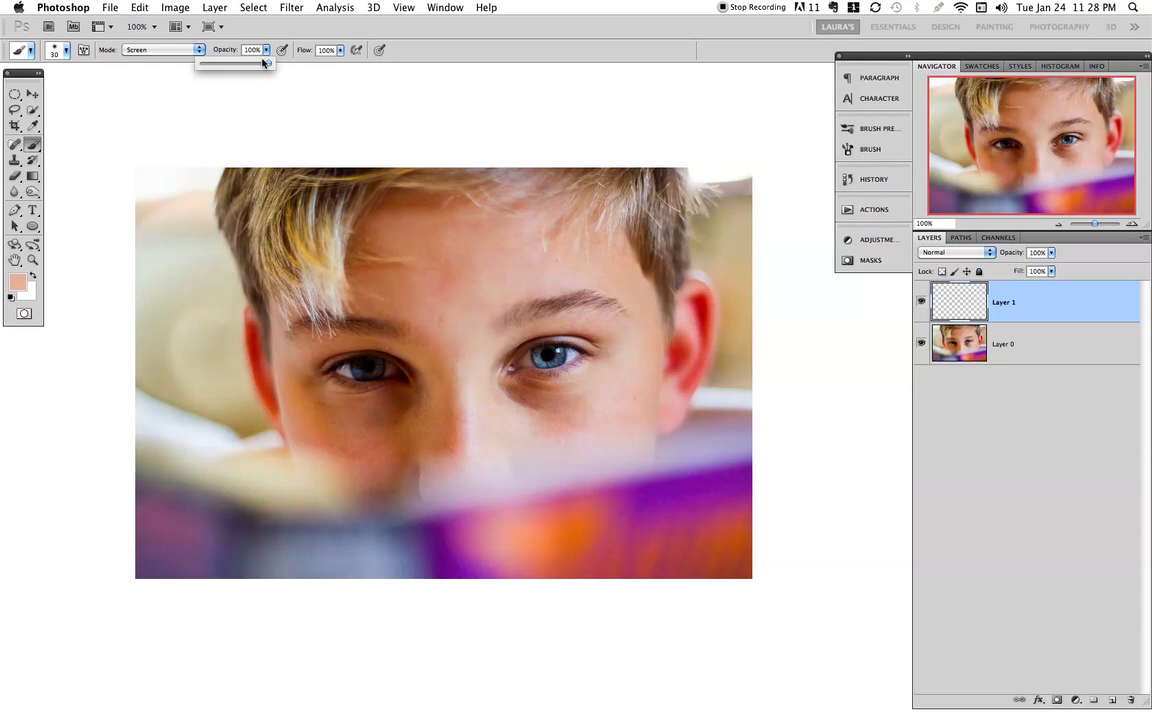
pyautogui.moveTo(267, 64); pyautogui.dragTo(210, 68)
pyautogui.click(1032, 303)
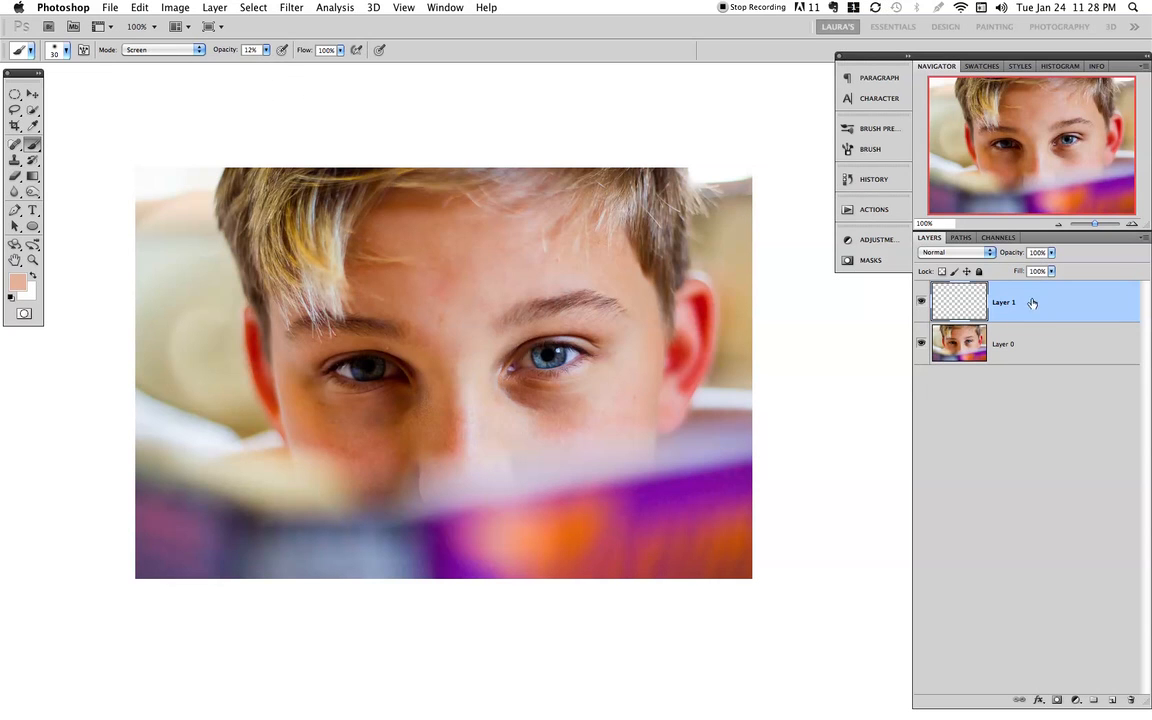
# - Paint the sampled skin tone over the dark circle beneath the brighter eye and toward its outer corner on Layer 1
pyautogui.click(1133, 222)
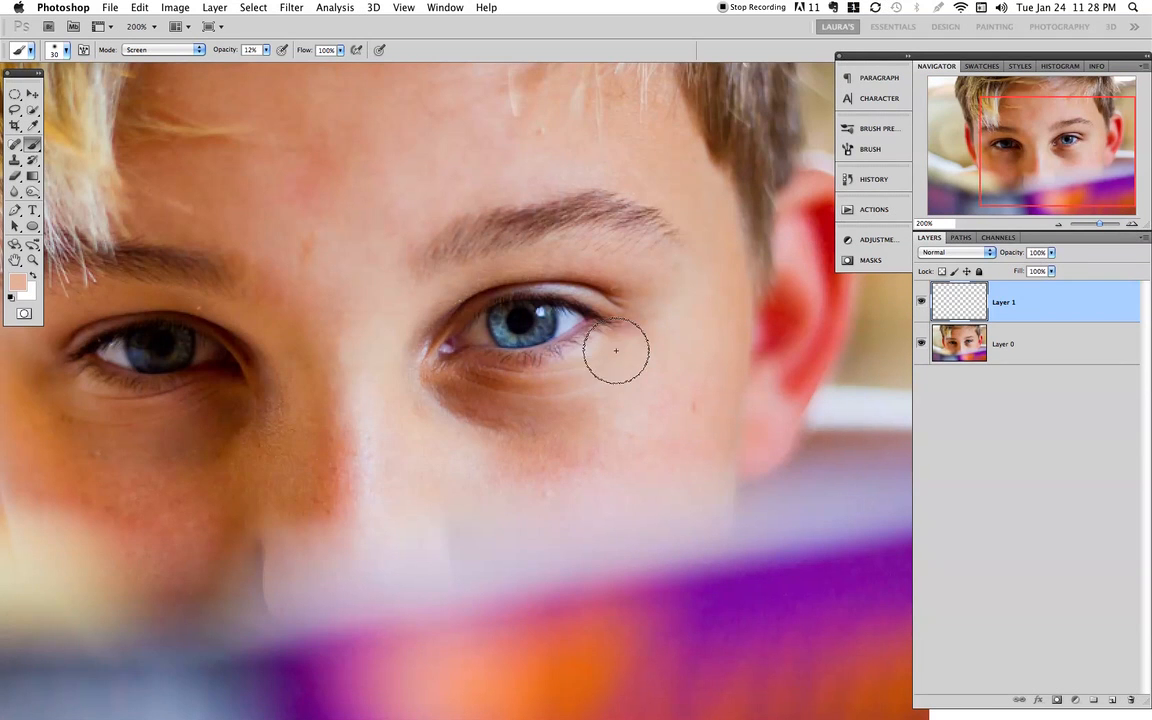
pyautogui.moveTo(455, 404)
pyautogui.mouseDown()
pyautogui.moveTo(560, 394)
pyautogui.moveTo(450, 383)
pyautogui.moveTo(591, 394)
pyautogui.moveTo(513, 414)
pyautogui.moveTo(514, 428)
pyautogui.moveTo(625, 350)
pyautogui.moveTo(497, 376)
pyautogui.moveTo(488, 402)
pyautogui.moveTo(516, 429)
pyautogui.moveTo(548, 419)
pyautogui.moveTo(518, 389)
pyautogui.moveTo(490, 390)
pyautogui.moveTo(529, 392)
pyautogui.moveTo(456, 410)
pyautogui.moveTo(545, 393)
pyautogui.moveTo(444, 387)
pyautogui.moveTo(555, 394)
pyautogui.moveTo(596, 370)
pyautogui.moveTo(556, 399)
pyautogui.moveTo(610, 360)
pyautogui.moveTo(489, 420)
pyautogui.moveTo(588, 397)
pyautogui.moveTo(434, 413)
pyautogui.moveTo(526, 372)
pyautogui.moveTo(506, 381)
pyautogui.moveTo(518, 438)
pyautogui.moveTo(454, 403)
pyautogui.moveTo(456, 422)
pyautogui.moveTo(514, 425)
pyautogui.moveTo(543, 401)
pyautogui.moveTo(414, 397)
pyautogui.moveTo(494, 404)
pyautogui.mouseUp()
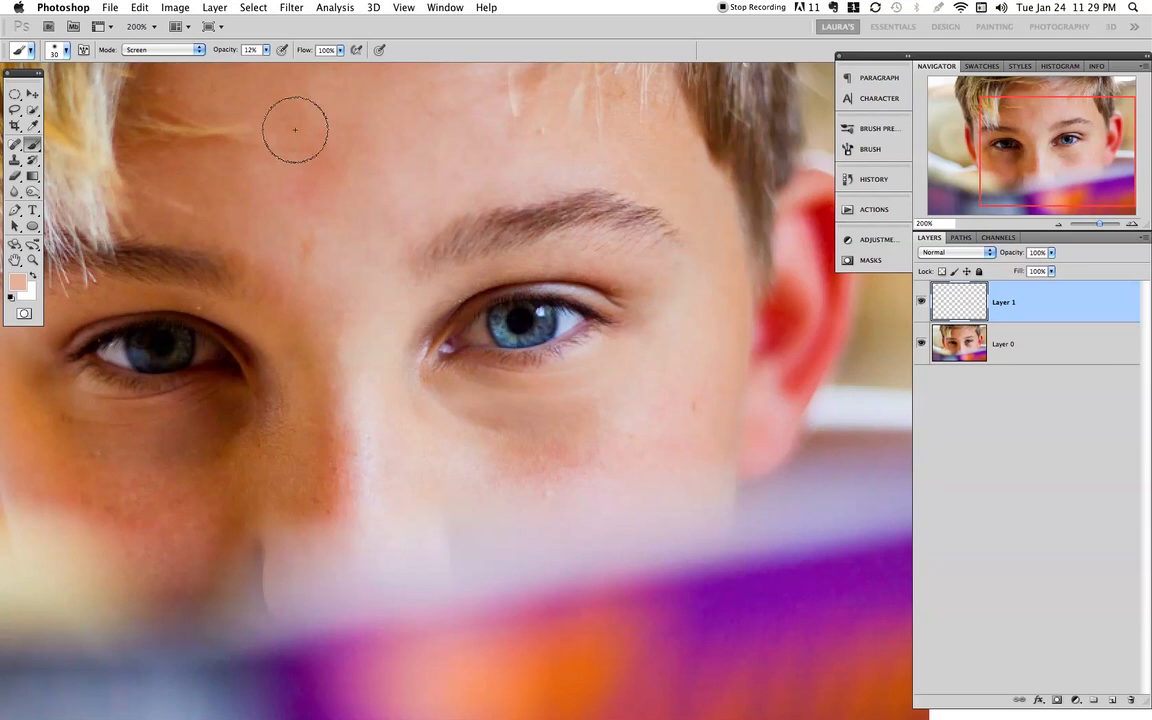
pyautogui.moveTo(555, 360)
pyautogui.mouseDown()
pyautogui.moveTo(588, 368)
pyautogui.moveTo(621, 349)
pyautogui.moveTo(461, 394)
pyautogui.moveTo(600, 387)
pyautogui.moveTo(614, 363)
pyautogui.moveTo(514, 410)
pyautogui.moveTo(590, 437)
pyautogui.moveTo(590, 449)
pyautogui.moveTo(509, 461)
pyautogui.moveTo(535, 464)
pyautogui.moveTo(607, 418)
pyautogui.moveTo(515, 457)
pyautogui.moveTo(621, 372)
pyautogui.moveTo(451, 379)
pyautogui.moveTo(525, 423)
pyautogui.moveTo(502, 431)
pyautogui.moveTo(619, 336)
pyautogui.moveTo(431, 396)
pyautogui.moveTo(528, 432)
pyautogui.moveTo(606, 344)
pyautogui.moveTo(499, 371)
pyautogui.moveTo(450, 406)
pyautogui.moveTo(429, 377)
pyautogui.moveTo(538, 406)
pyautogui.moveTo(557, 442)
pyautogui.moveTo(464, 417)
pyautogui.moveTo(648, 355)
pyautogui.mouseUp()
pyautogui.moveTo(558, 400)
pyautogui.mouseDown()
pyautogui.moveTo(475, 439)
pyautogui.moveTo(481, 406)
pyautogui.moveTo(470, 407)
pyautogui.mouseUp()
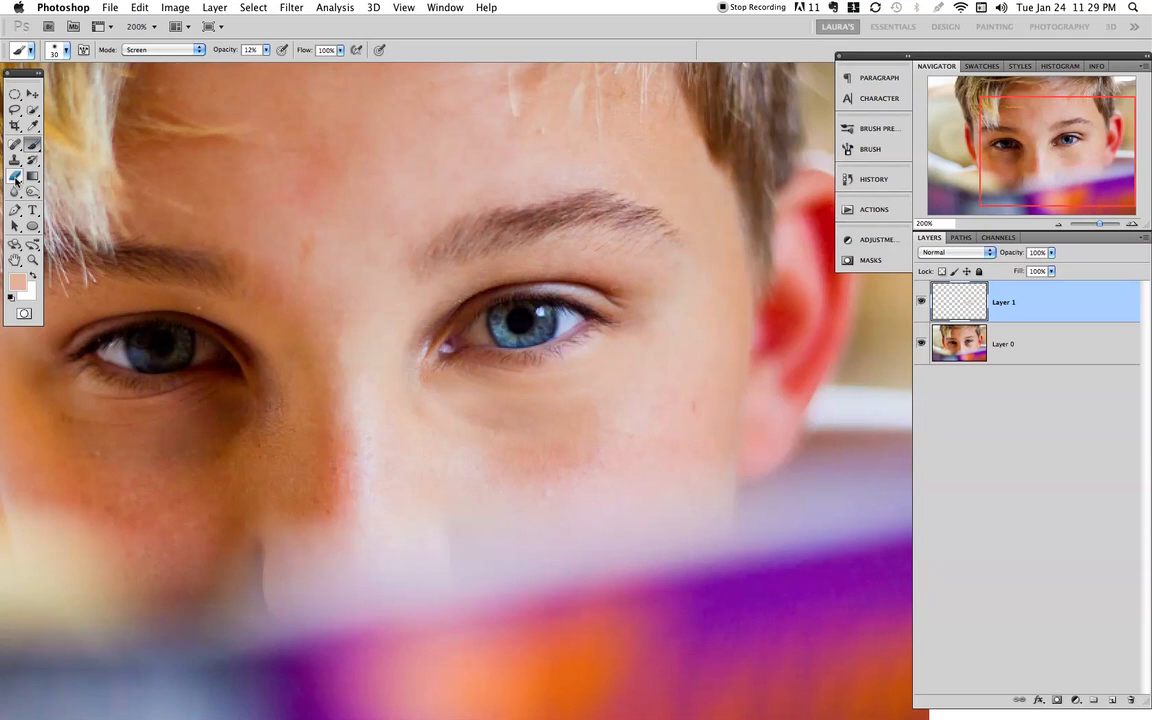
# - Set the Eraser's hardness to 24% and lightly erase excess paint beneath the brighter eye and on the cheek at 7% opacity
pyautogui.click(15, 178)
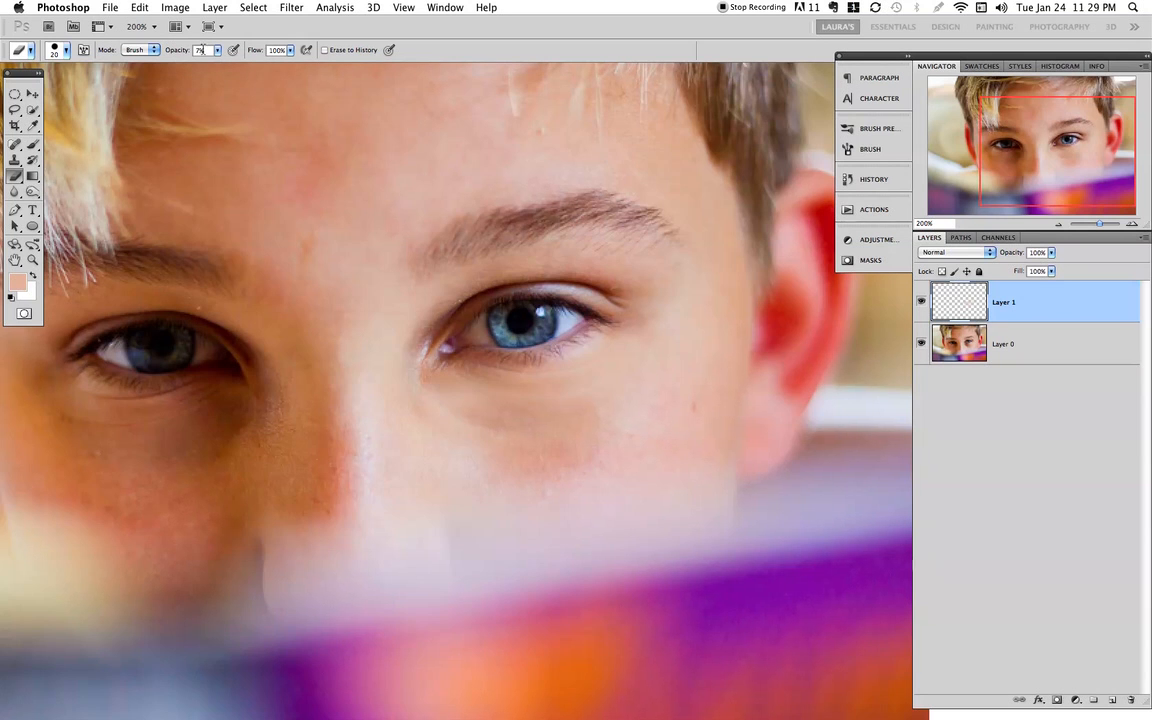
pyautogui.click(57, 52)
pyautogui.moveTo(136, 111); pyautogui.dragTo(36, 112)
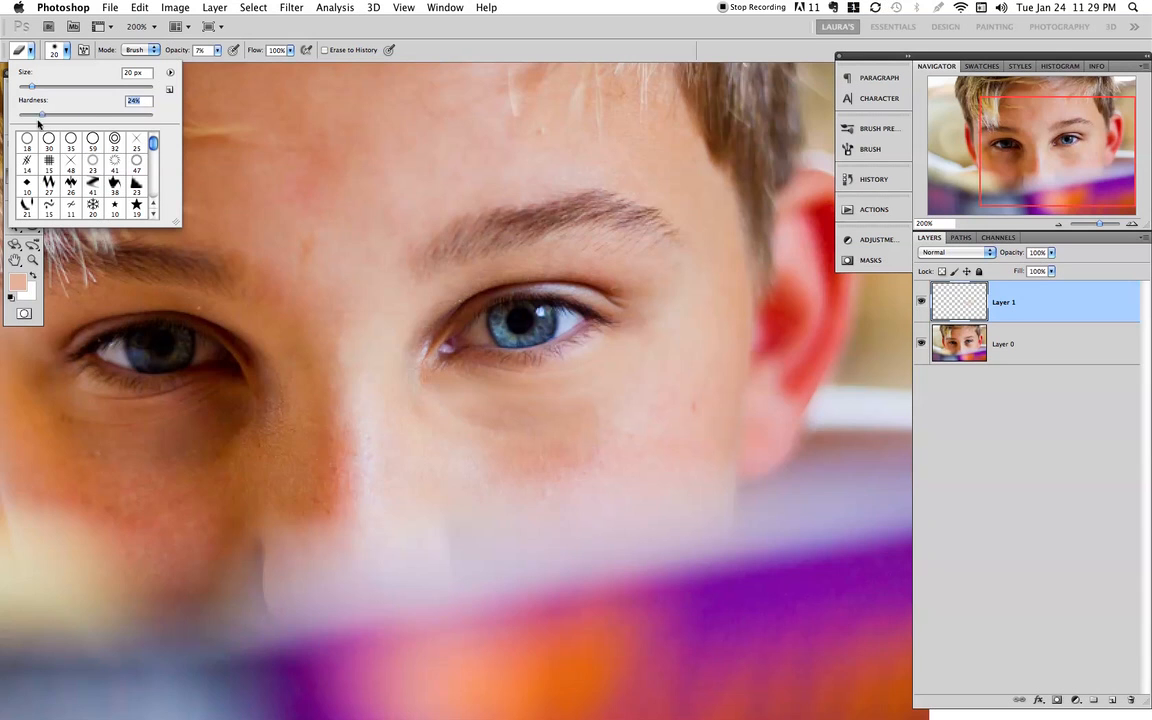
pyautogui.moveTo(495, 401)
pyautogui.mouseDown()
pyautogui.moveTo(451, 410)
pyautogui.moveTo(476, 392)
pyautogui.mouseUp()
pyautogui.moveTo(450, 506)
pyautogui.mouseDown()
pyautogui.moveTo(432, 517)
pyautogui.moveTo(427, 504)
pyautogui.mouseUp()
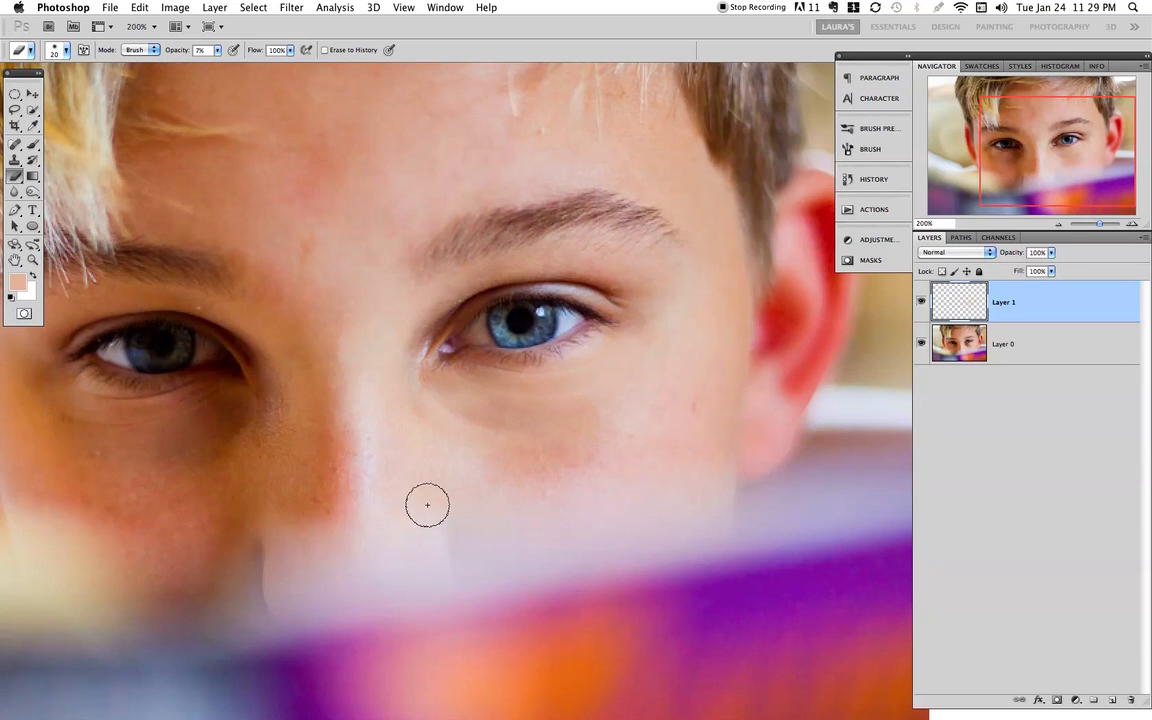
pyautogui.moveTo(468, 395); pyautogui.dragTo(447, 403)
pyautogui.moveTo(486, 553)
pyautogui.mouseDown()
pyautogui.moveTo(463, 535)
pyautogui.moveTo(481, 541)
pyautogui.mouseUp()
# - Try Layer 1 at 52% opacity and return it to 100%
pyautogui.click(1051, 252)
pyautogui.moveTo(1055, 268); pyautogui.dragTo(1021, 270)
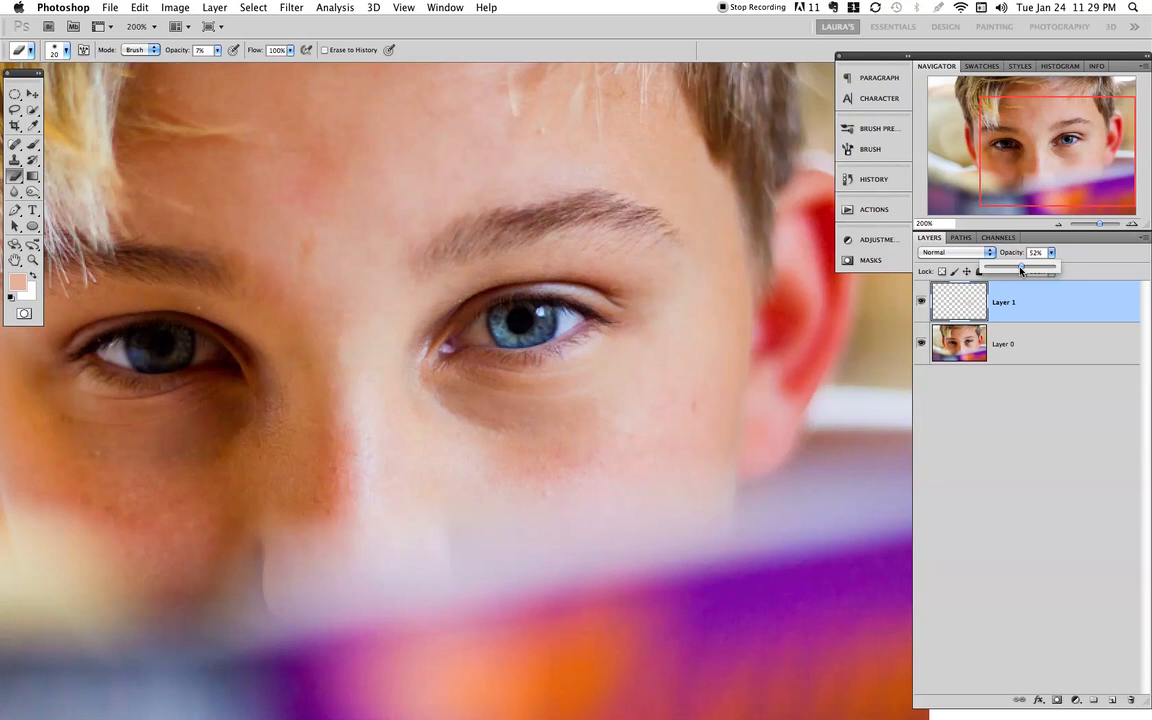
pyautogui.moveTo(1022, 271); pyautogui.dragTo(1048, 277)
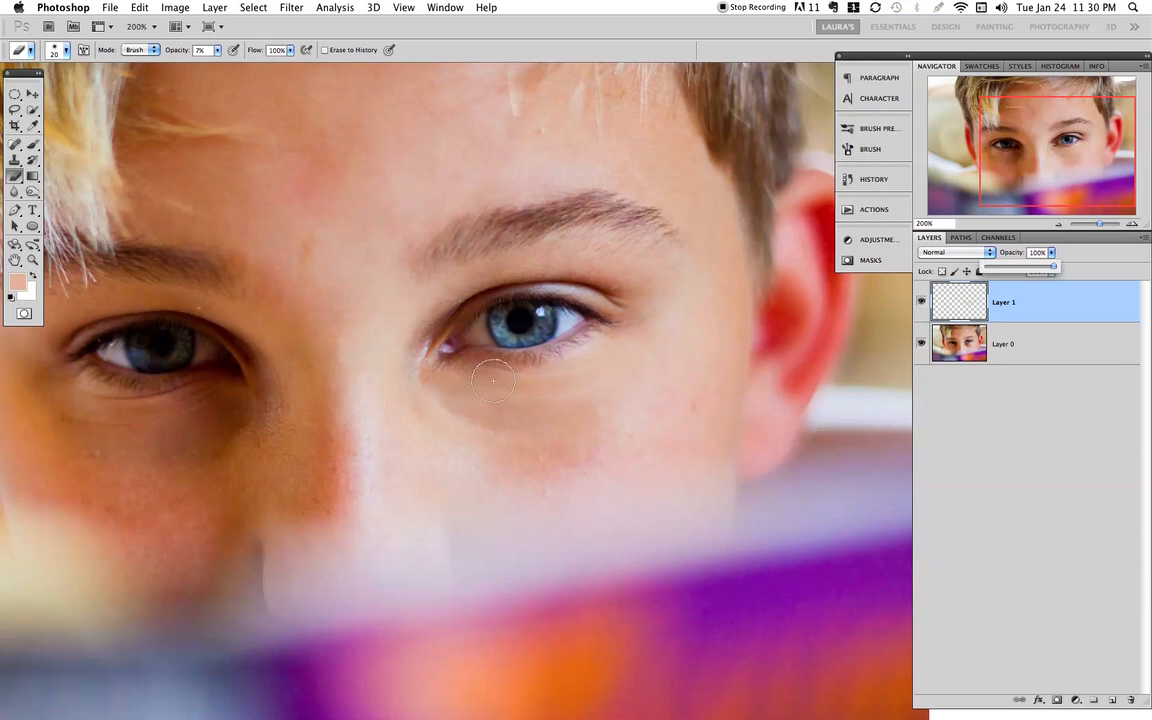
pyautogui.click(33, 92)
pyautogui.click(1010, 492)
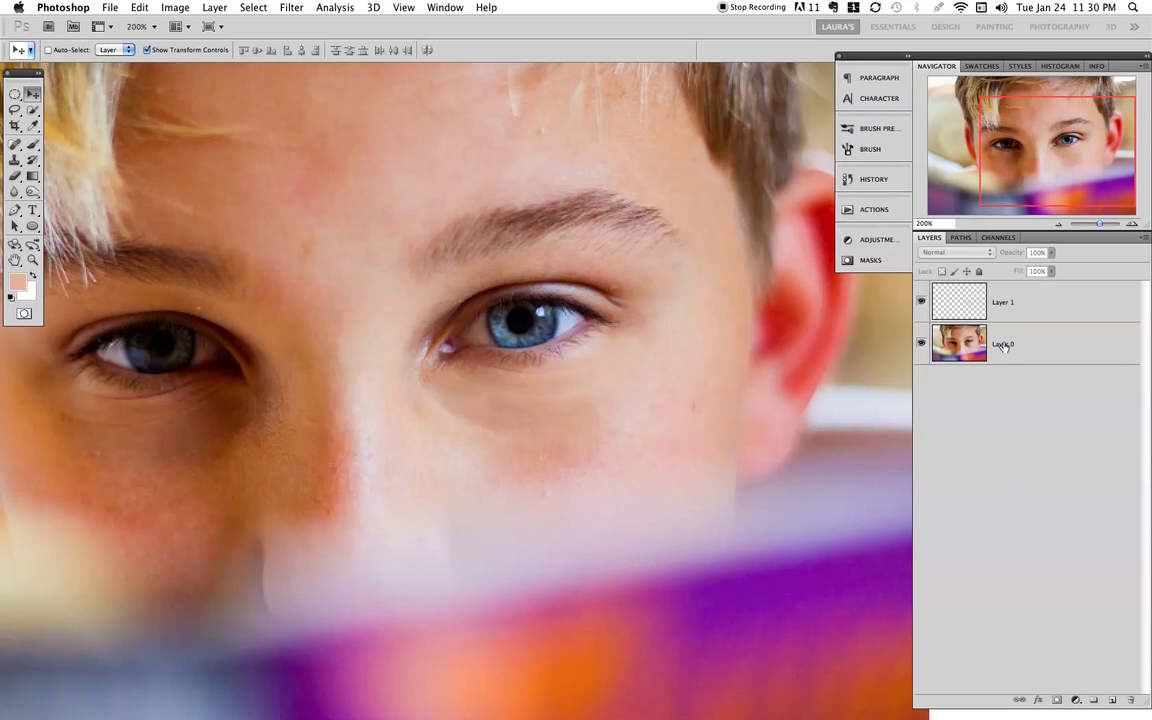
pyautogui.click(1040, 304)
pyautogui.click(1000, 445)
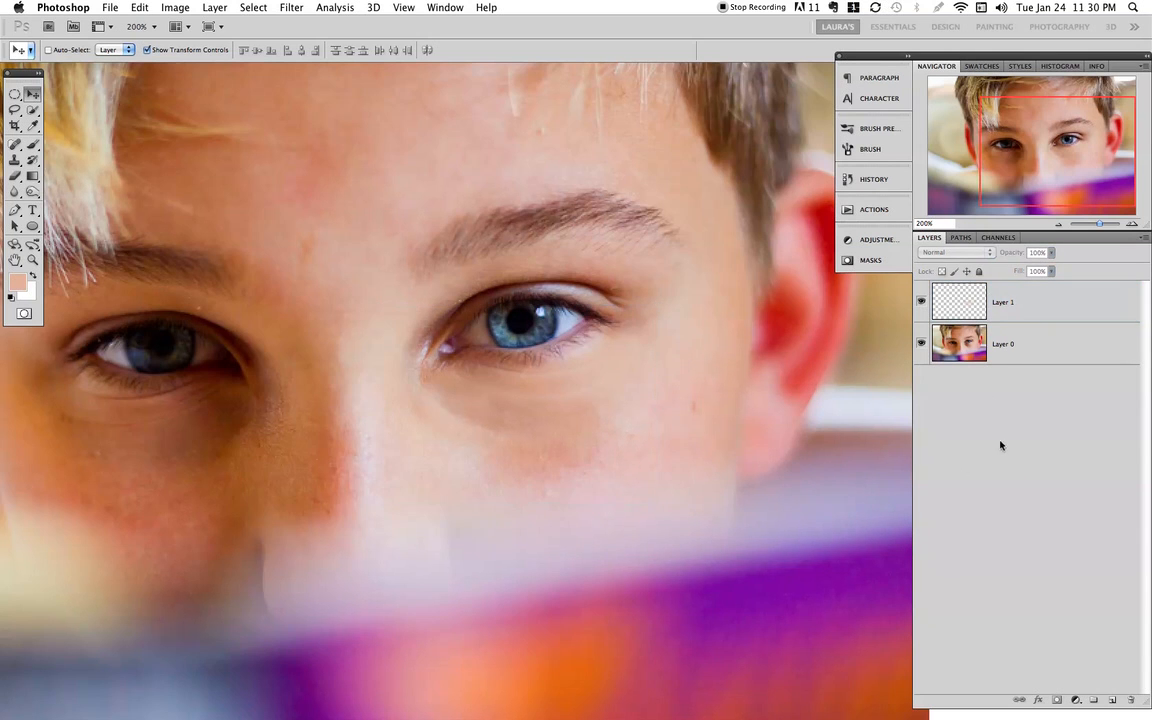
# - Apply a Gaussian Blur with a radius of 8.8 pixels to the under-eye paint on Layer 1 and deselect the layer
pyautogui.click(1041, 303)
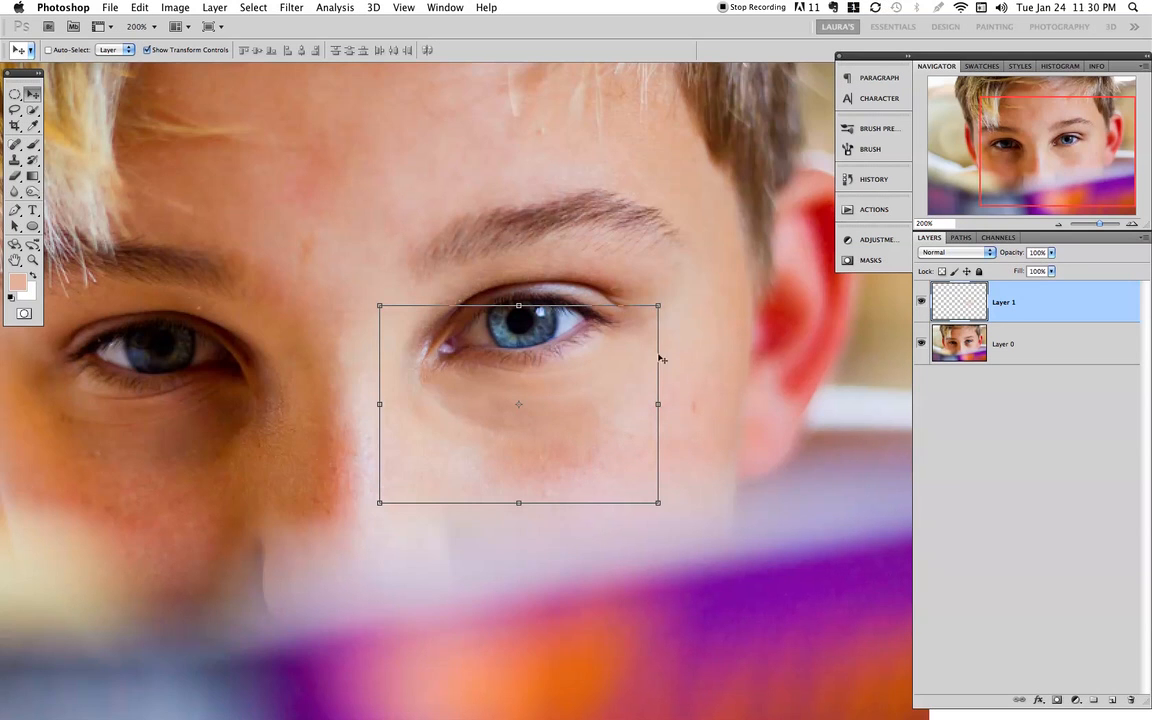
pyautogui.click(291, 7)
pyautogui.moveTo(338, 175)
pyautogui.moveTo(362, 156)
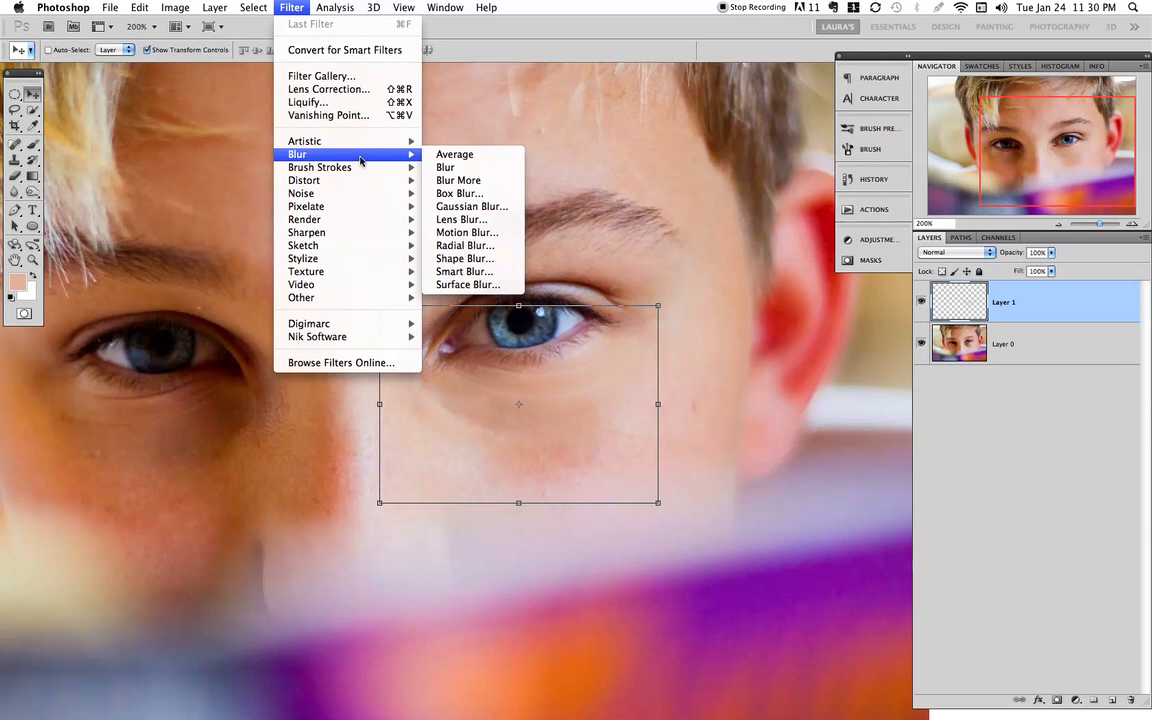
pyautogui.click(484, 207)
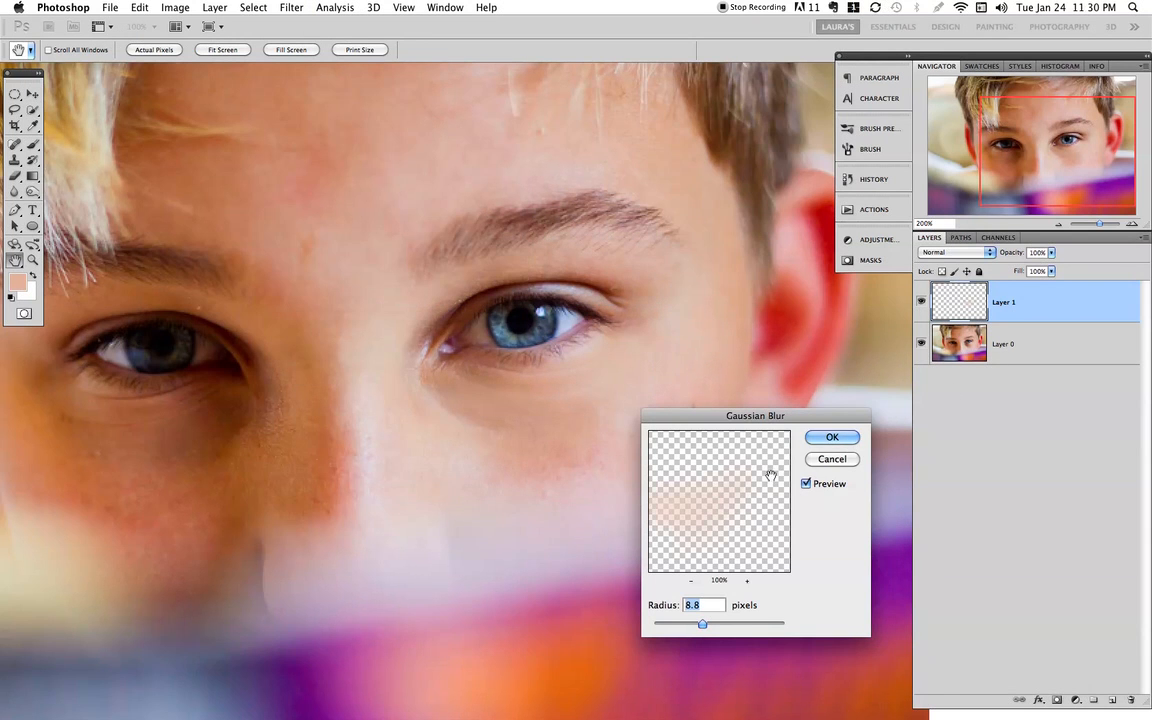
pyautogui.click(831, 438)
pyautogui.press('v')
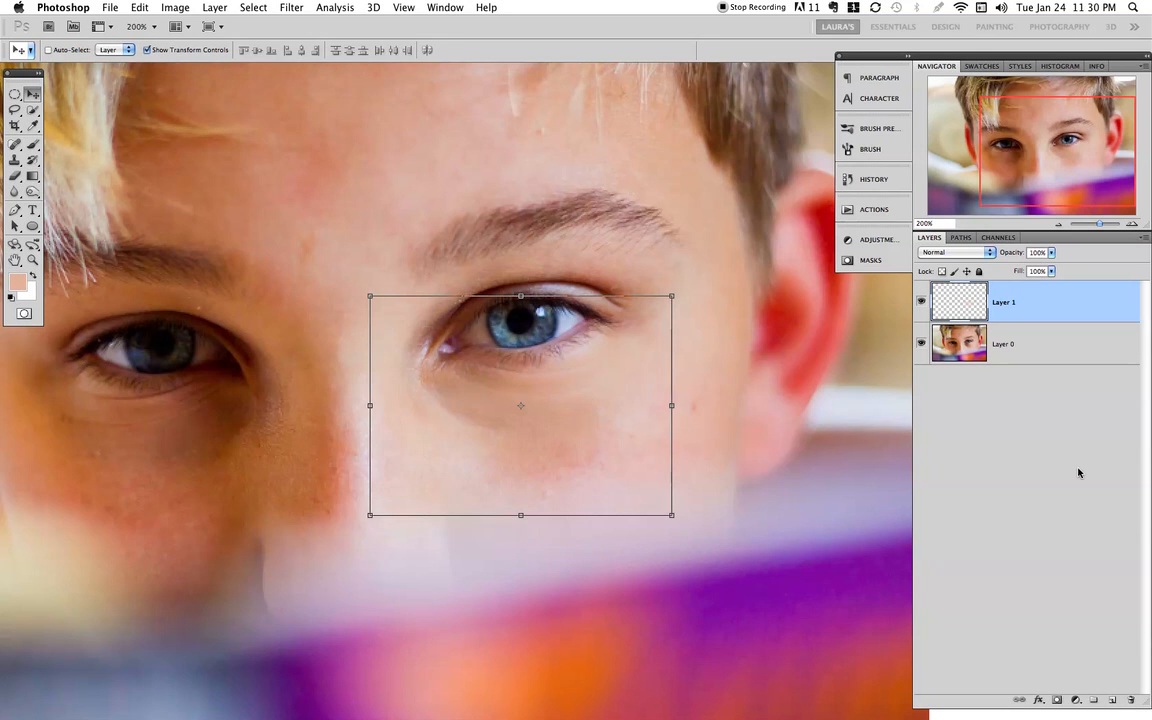
pyautogui.click(996, 440)
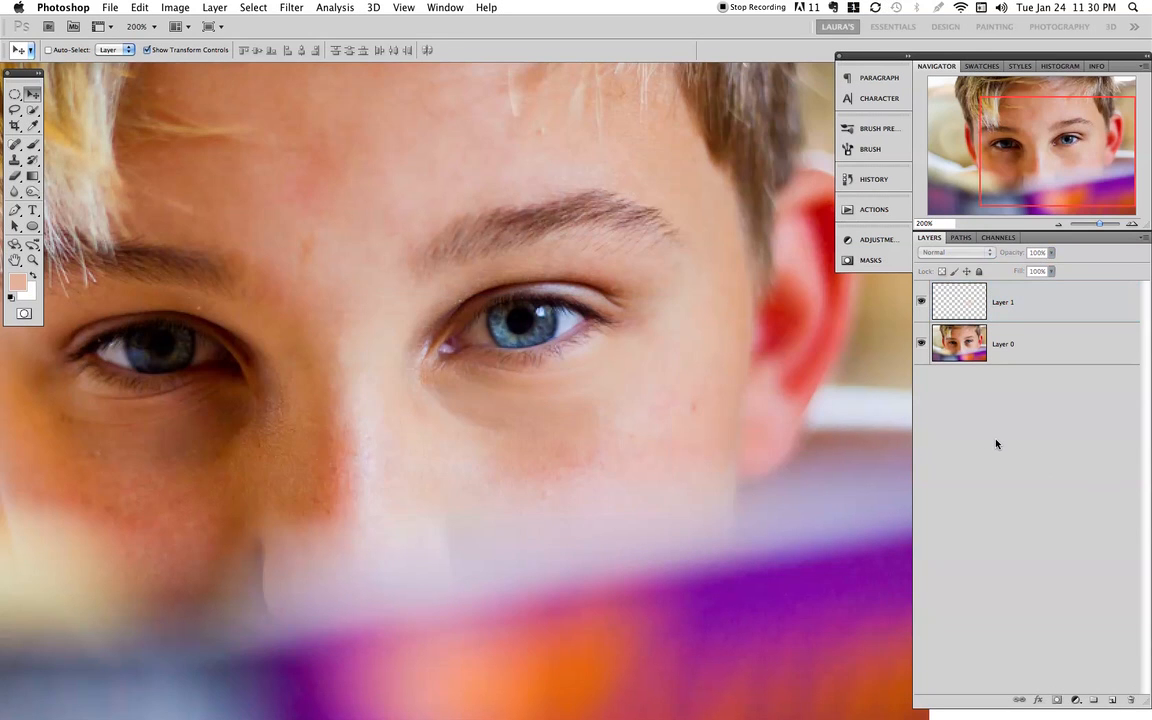